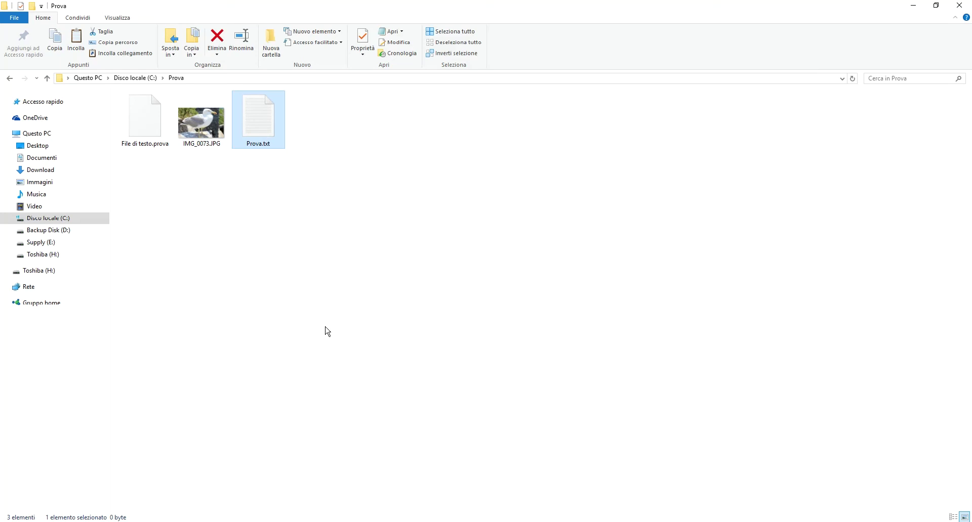
left_click(145, 125)
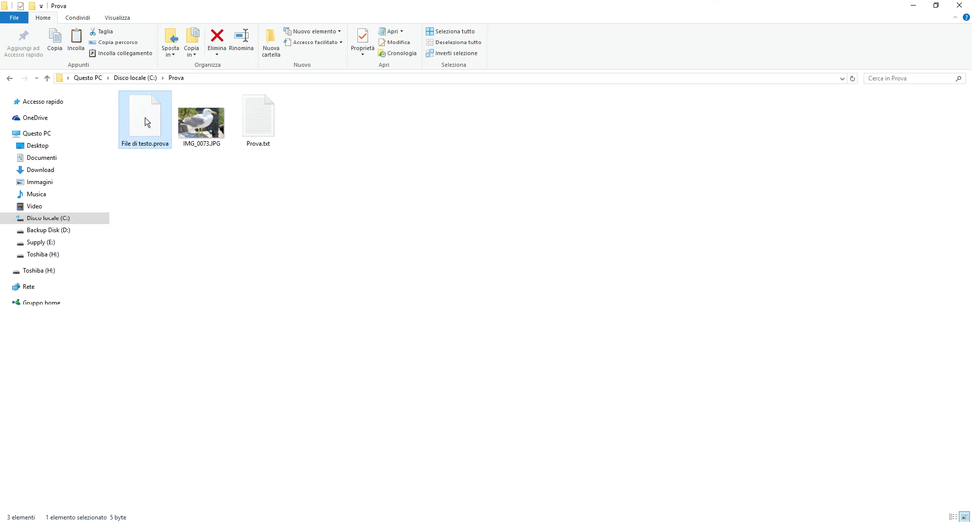
mouse_move(146, 123)
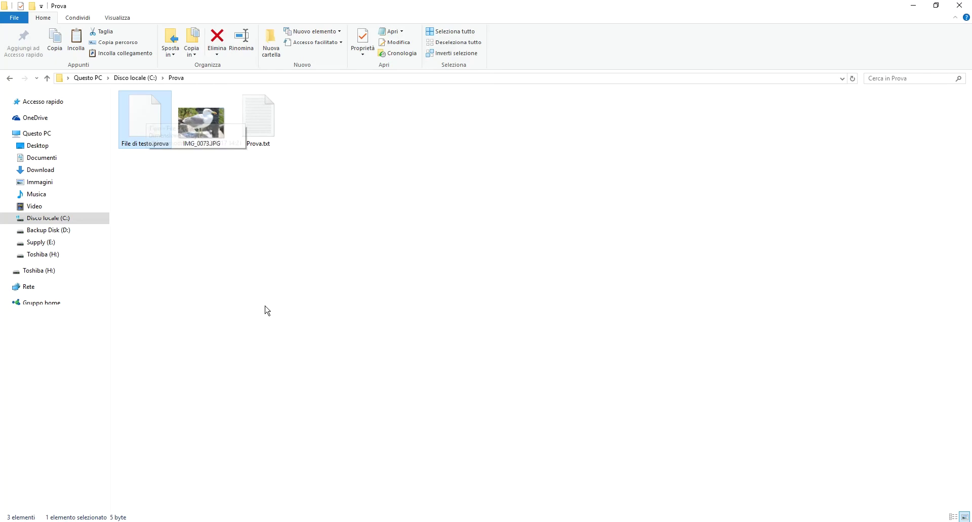
left_click(268, 282)
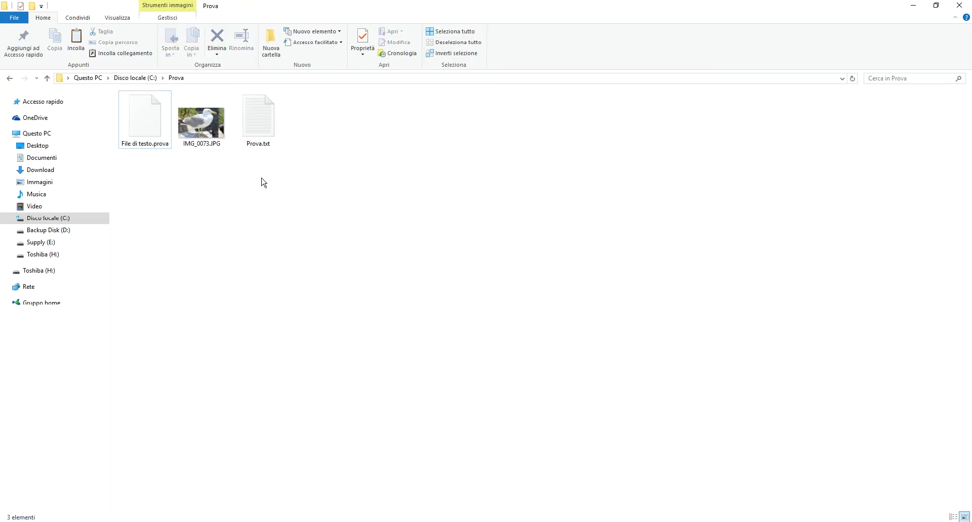
Open the default apps page (App predefinite) in the system section of Windows Settings.
mouse_move(221, 143)
key("super")
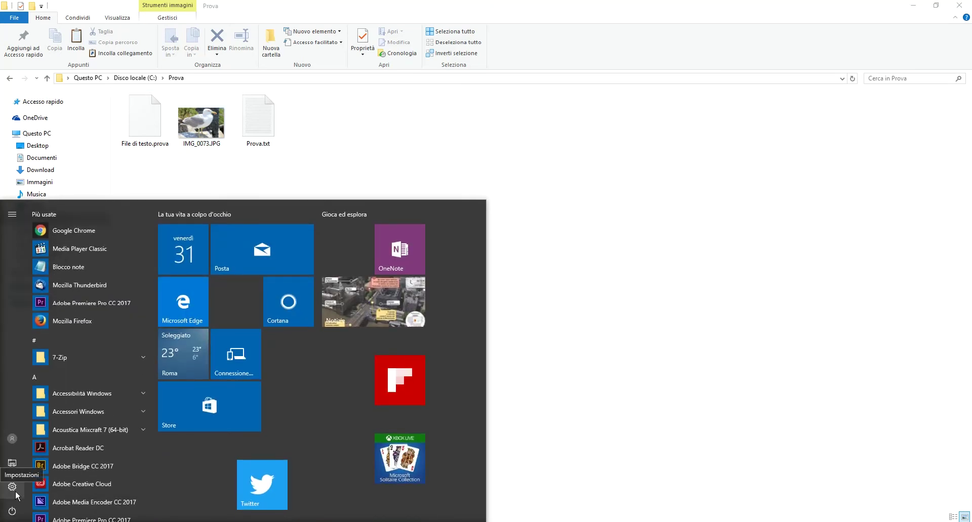
left_click(15, 492)
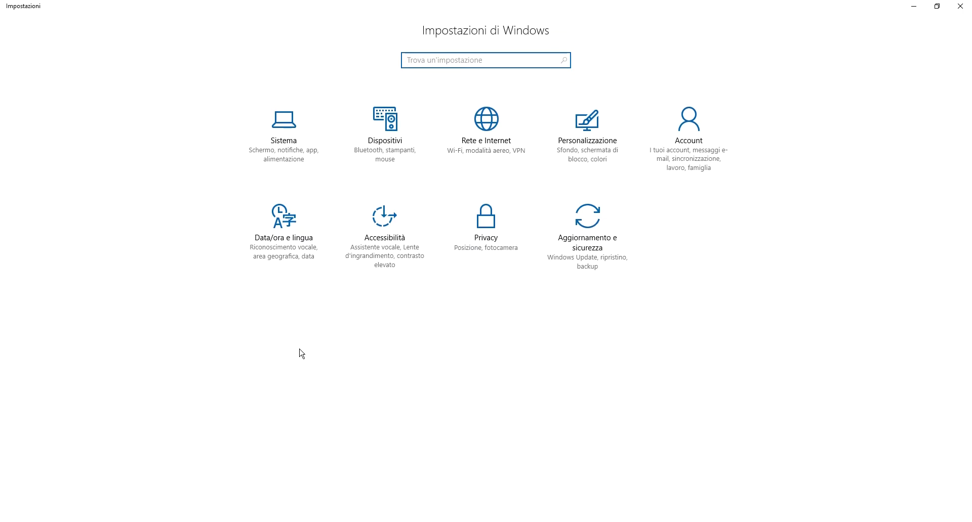
left_click(287, 129)
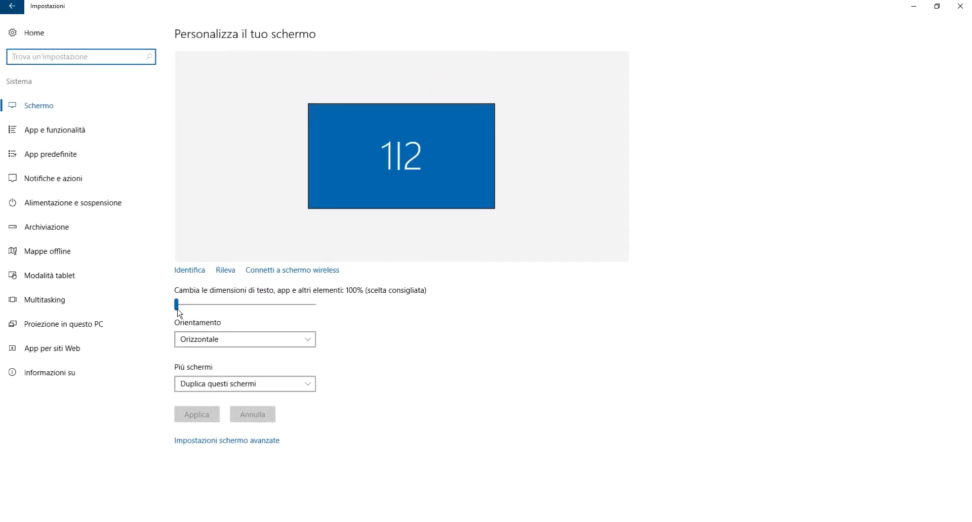
left_click(73, 160)
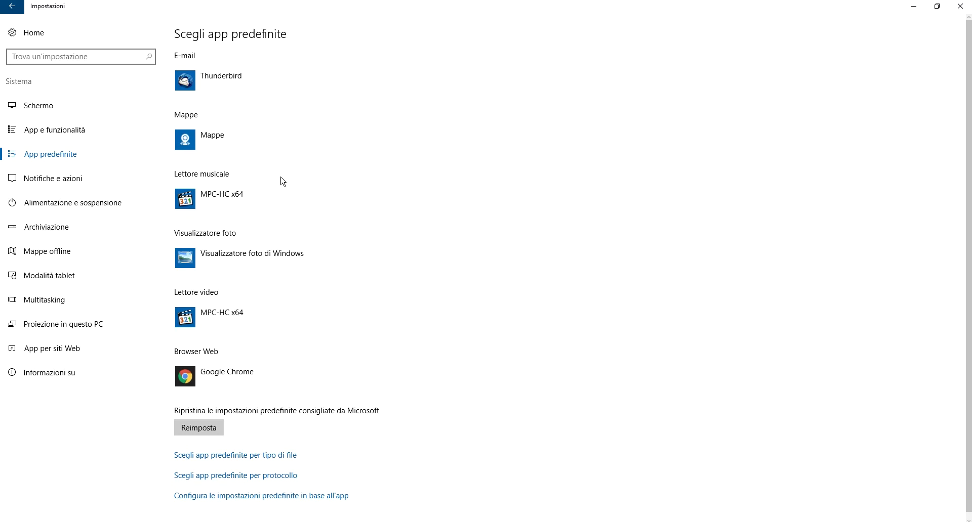
View the alternative apps offered for the music player and the photo viewer, keeping both current defaults.
left_click(229, 194)
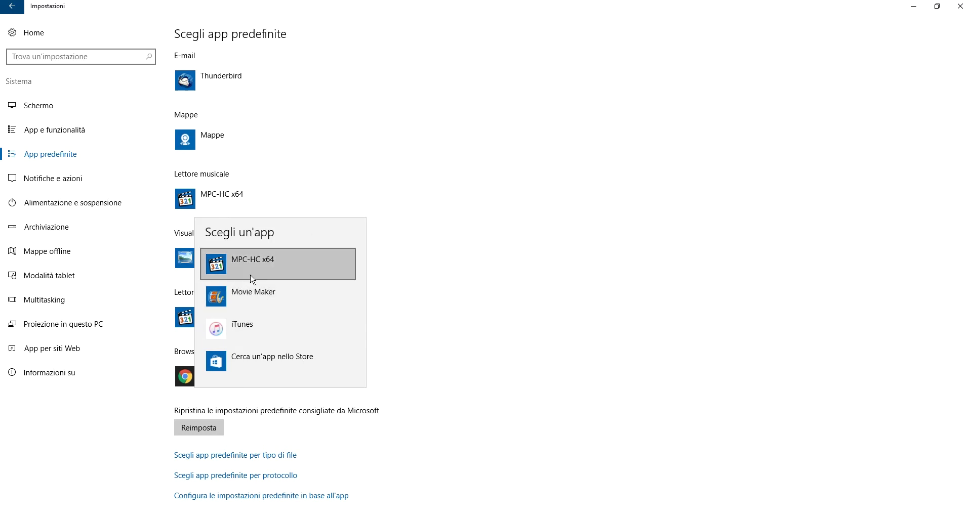
left_click(299, 367)
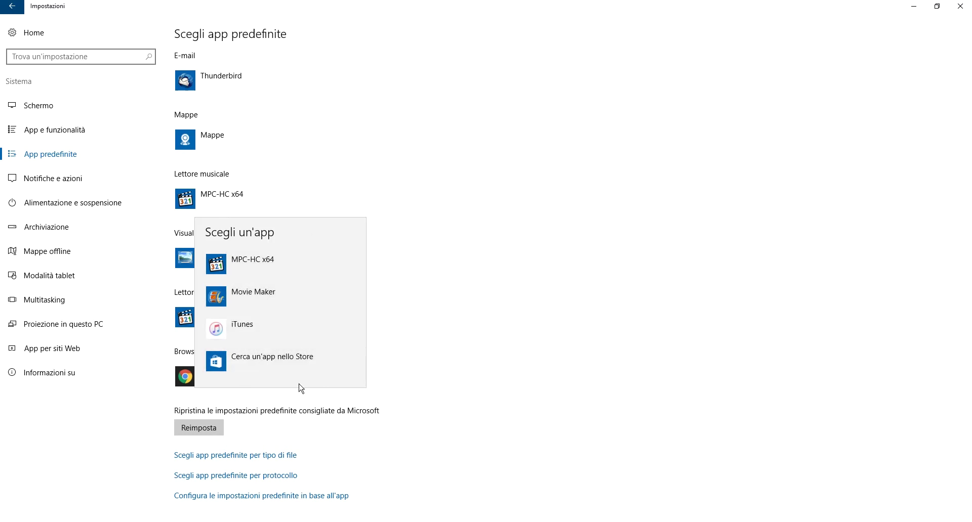
left_click(516, 241)
left_click(324, 261)
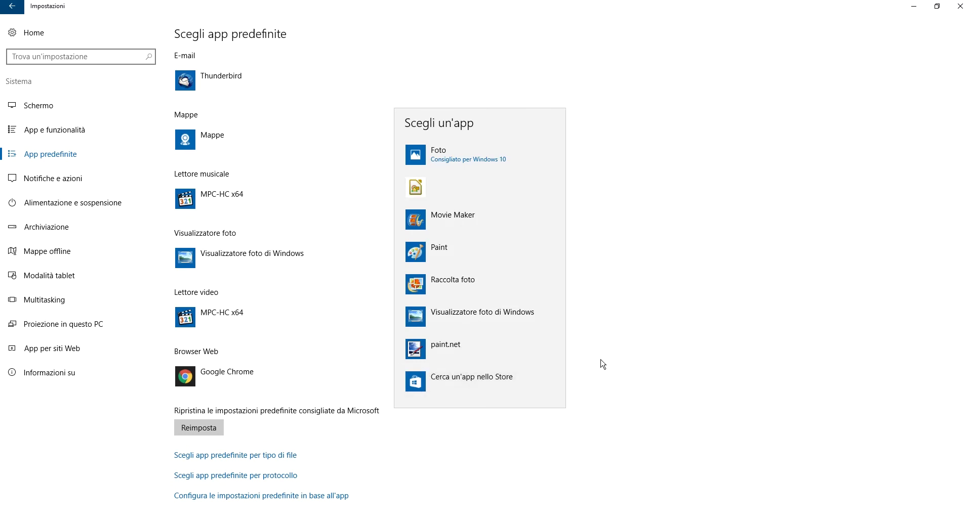
left_click(624, 365)
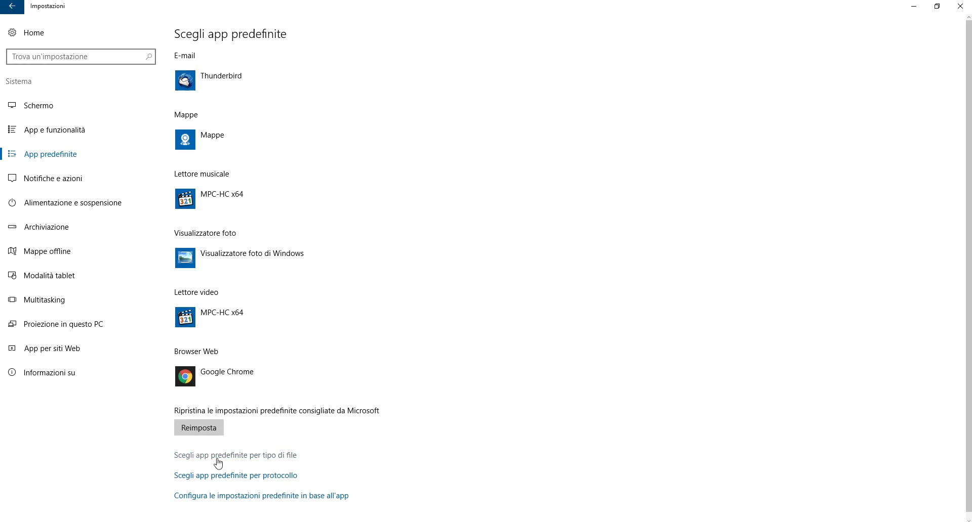
View the default apps by file type, check the app choices for .3gp, and return to the default apps page.
left_click(287, 457)
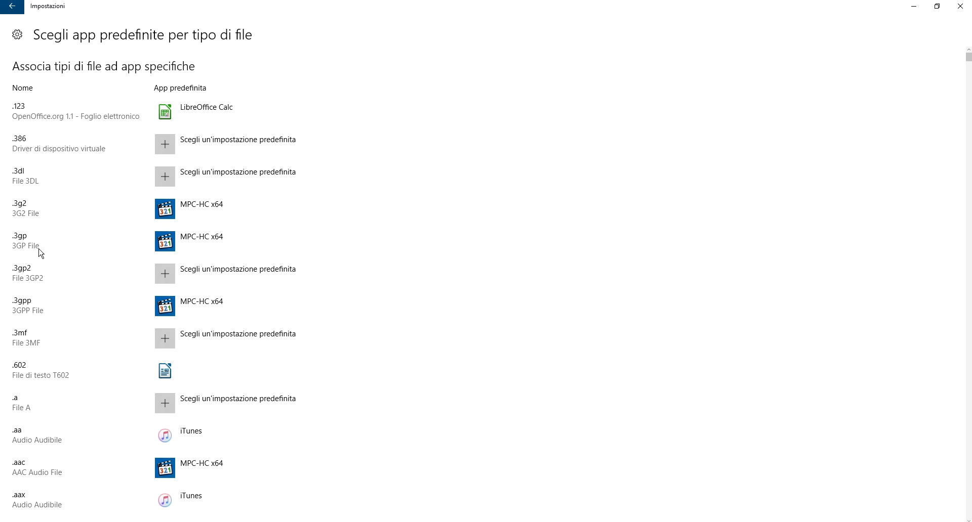
left_click(204, 248)
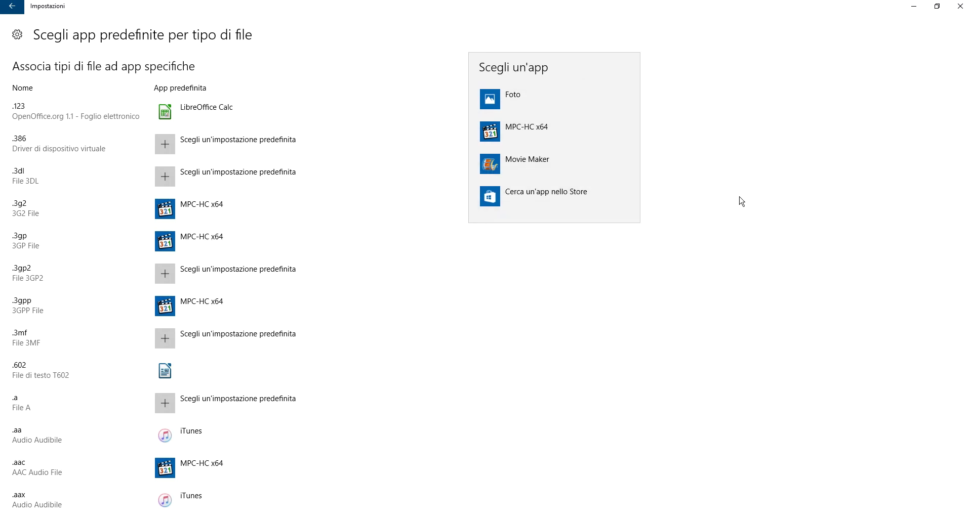
left_click(33, 11)
left_click(12, 6)
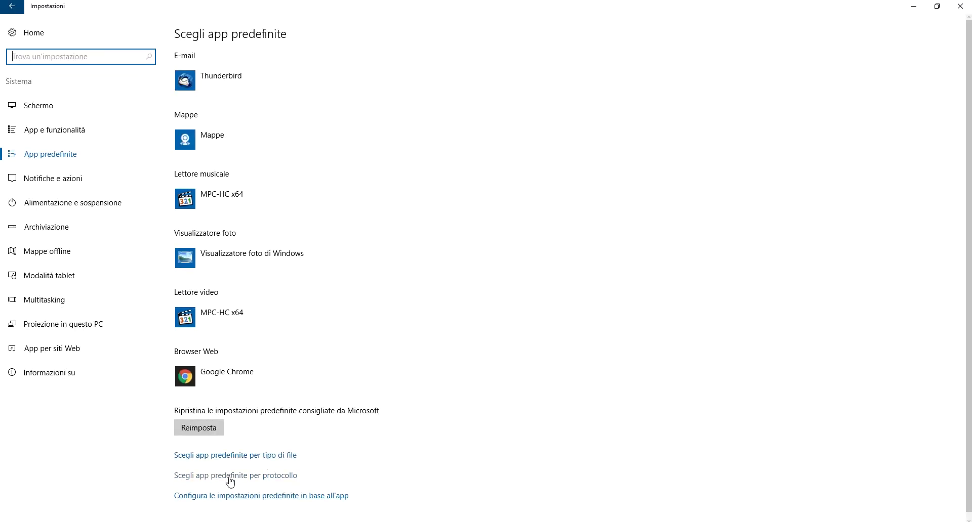
View the default apps by protocol, check the app choices for FTP, and return to the default apps page.
left_click(204, 478)
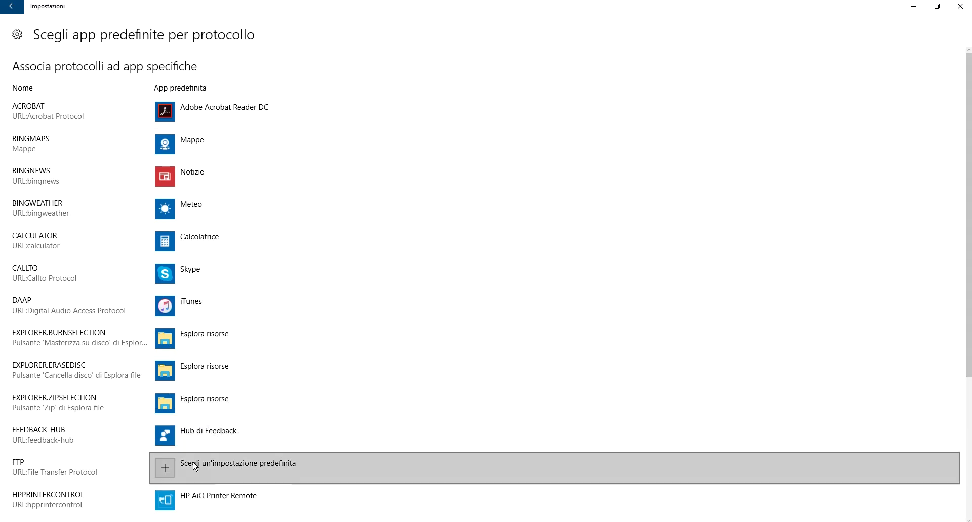
left_click(166, 468)
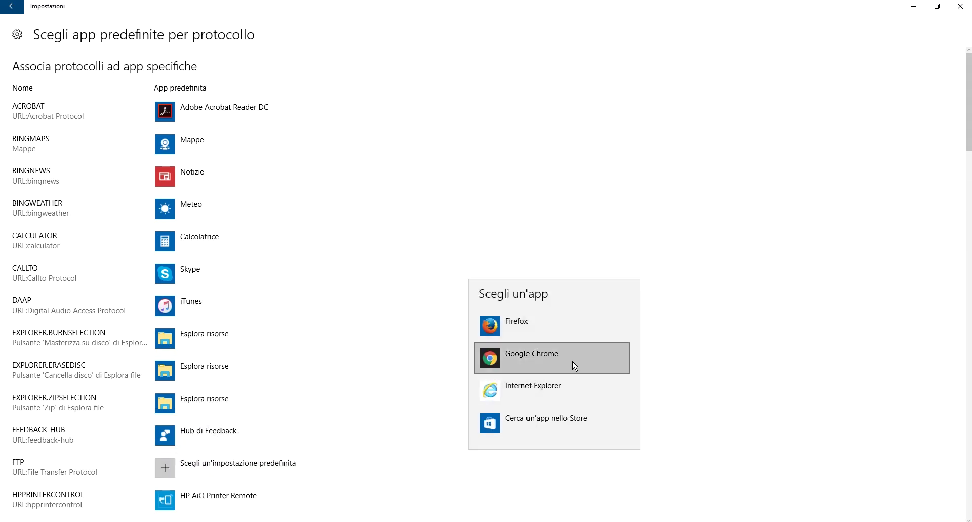
left_click(339, 198)
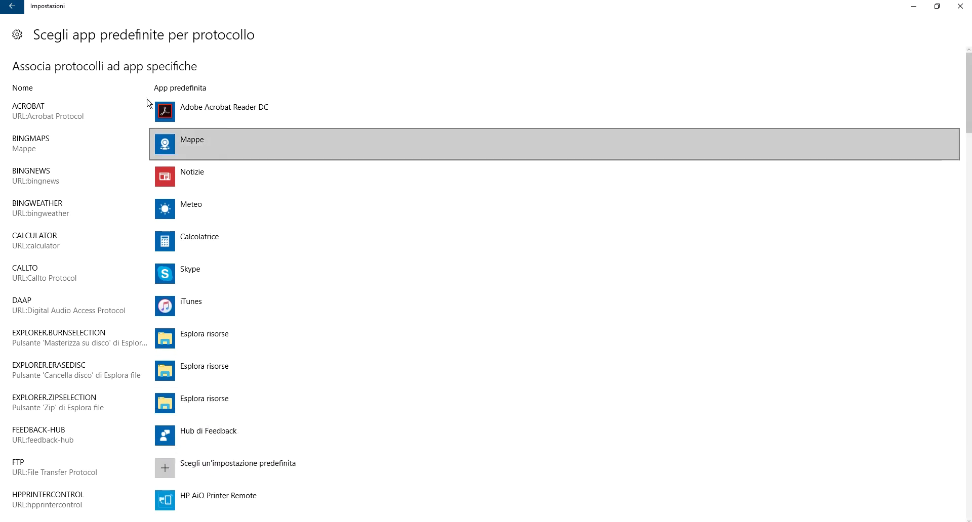
left_click(13, 8)
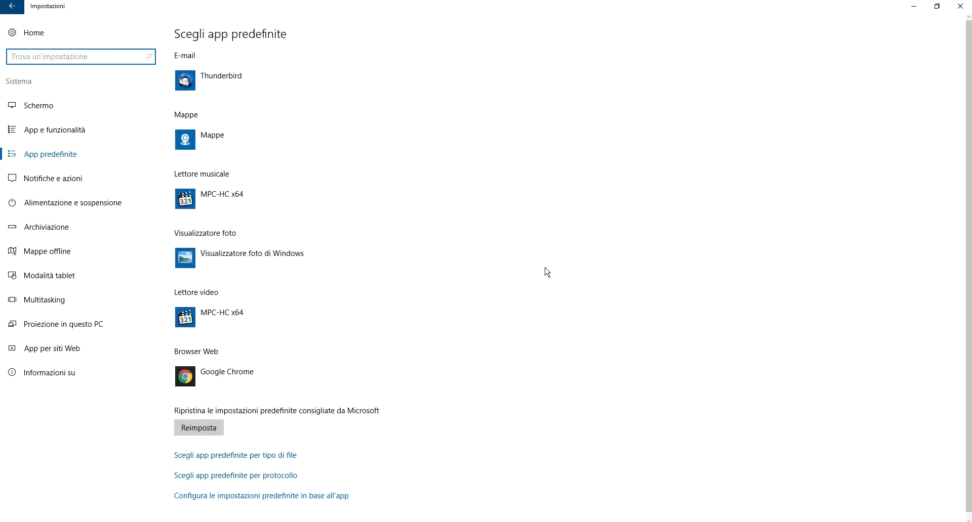
Switch to the Prova folder in File Explorer, view IMG_0073.JPG in its default photo viewer, and close the viewer.
key("alt+Tab")
left_click(203, 120)
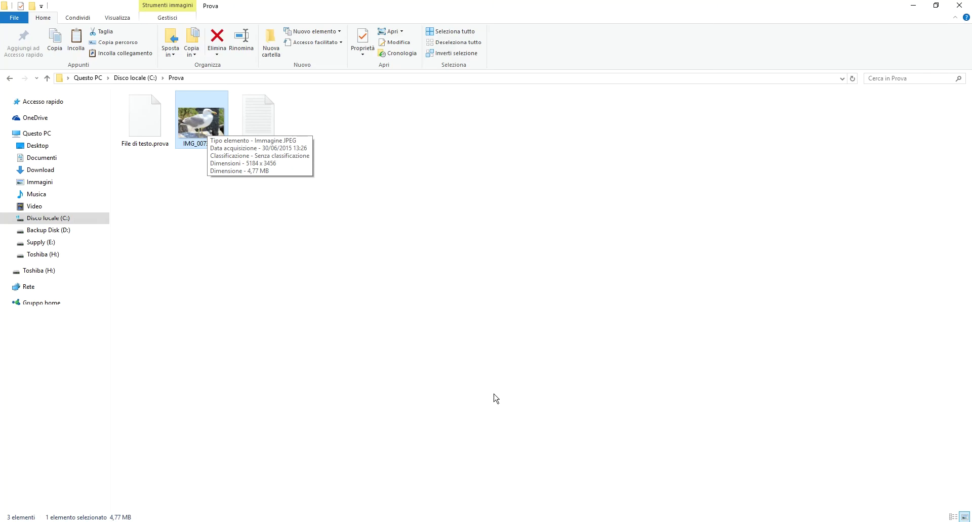
left_click(381, 288)
double_click(211, 127)
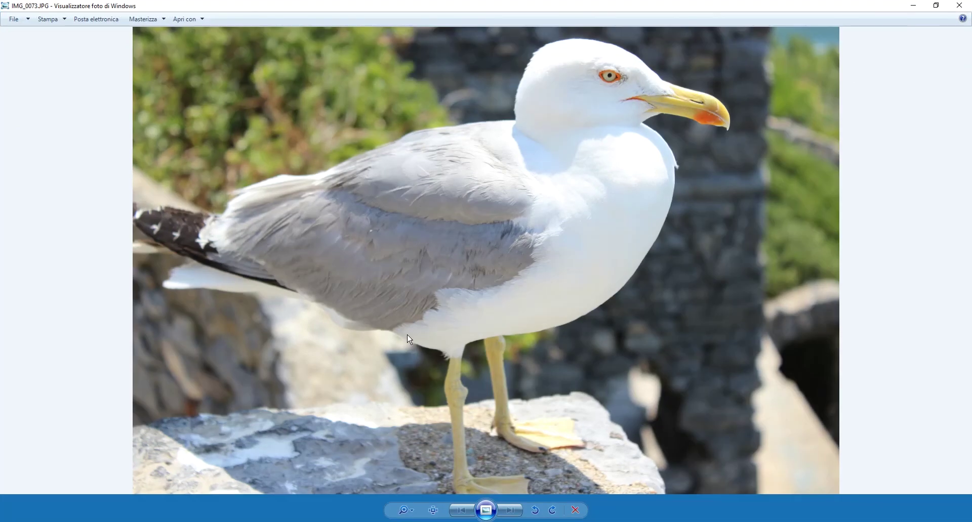
left_click(959, 5)
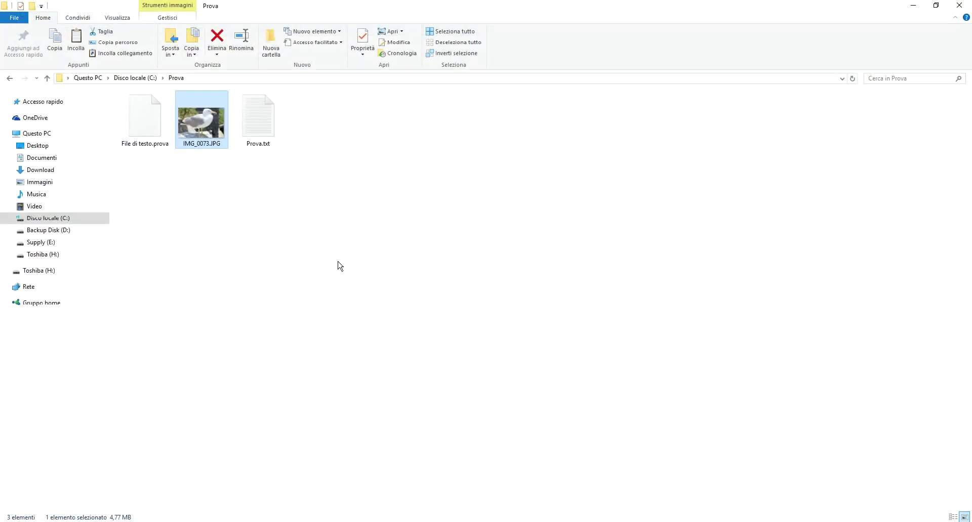
Bring up the choice of other apps for opening IMG_0073.JPG and expand it to review all available apps.
right_click(209, 127)
mouse_move(264, 279)
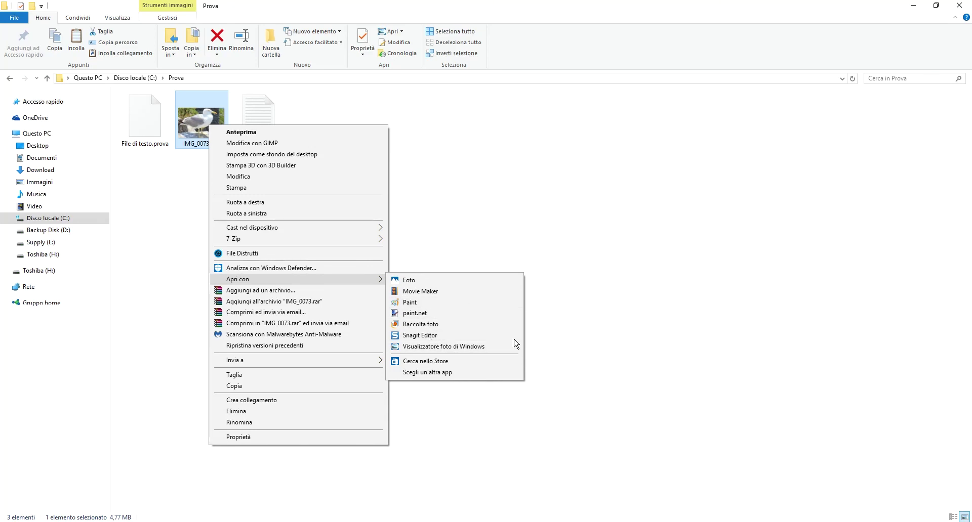
left_click(444, 372)
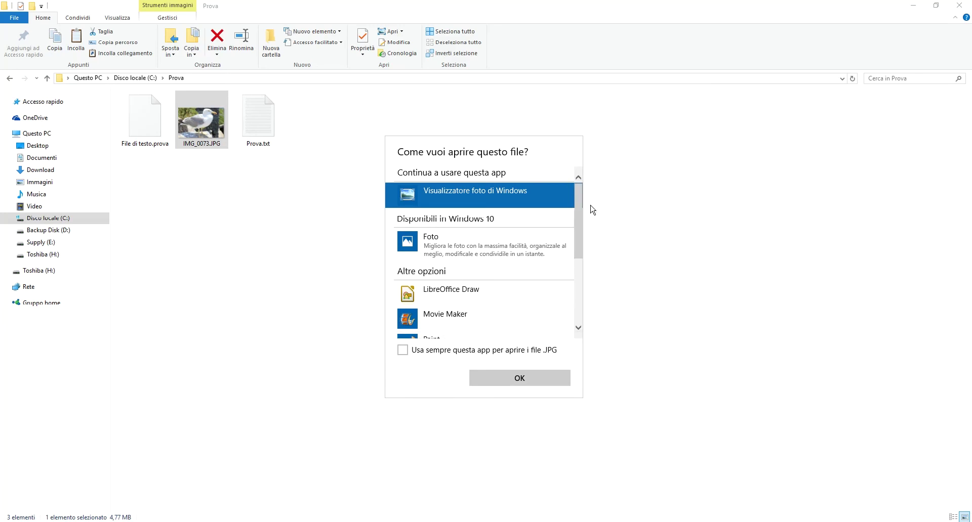
left_click_drag(581, 208, 581, 277)
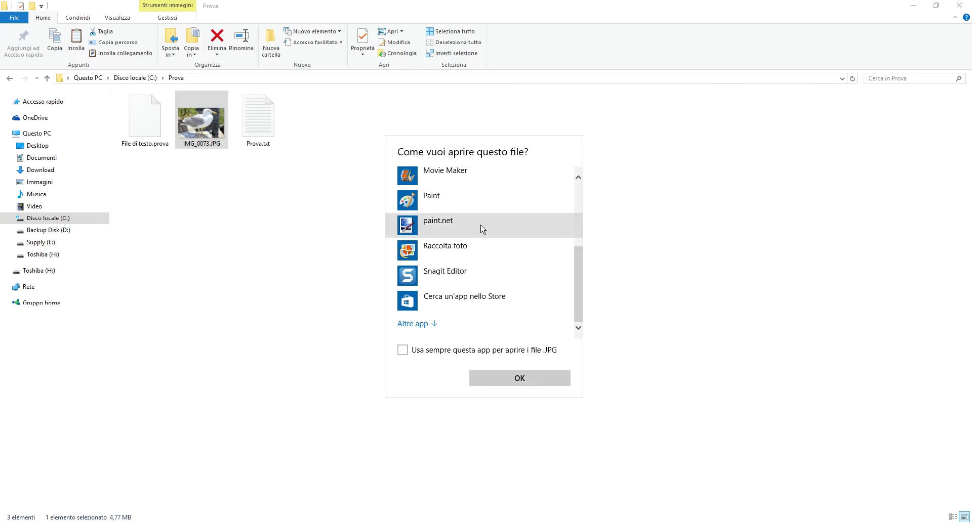
left_click(418, 324)
left_click_drag(577, 203, 575, 319)
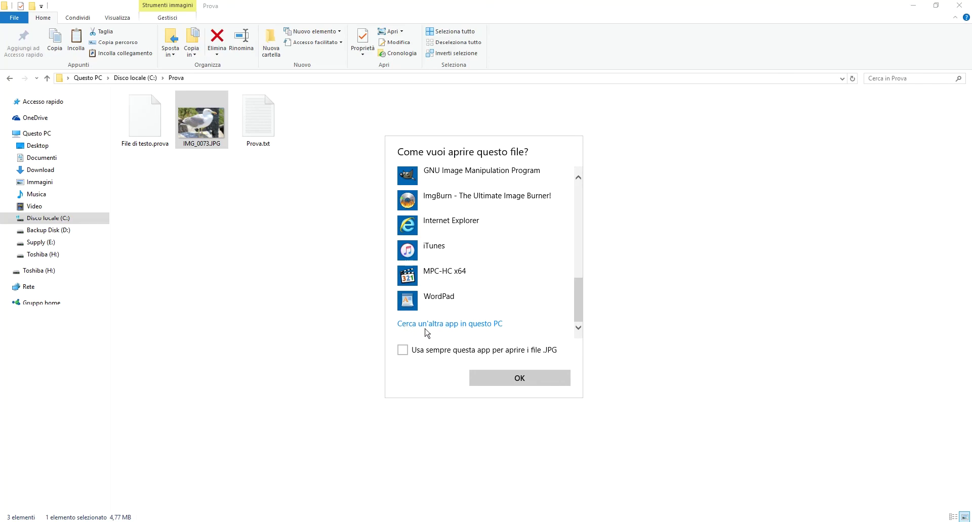
Browse this PC for another app to open the image and choose gimp-2.8.exe in Programmi\GIMP 2\bin.
left_click(475, 324)
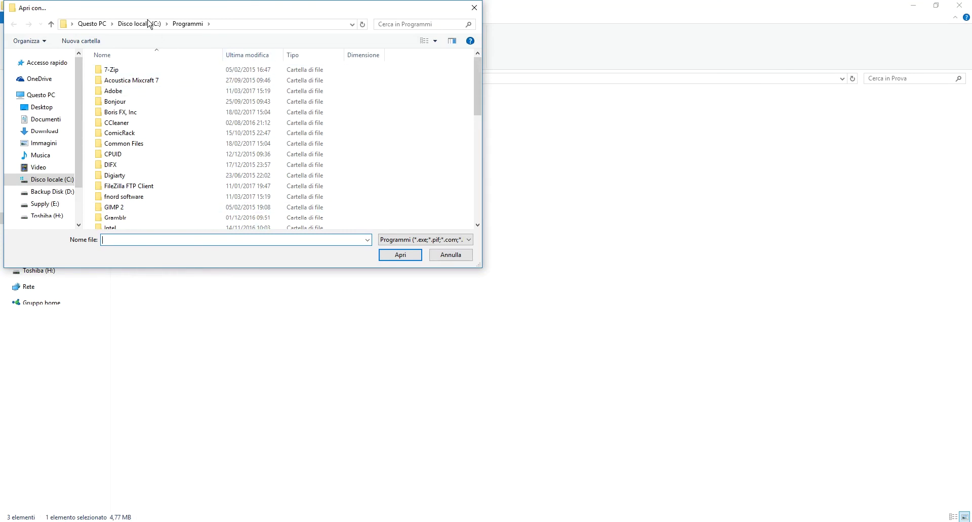
double_click(117, 208)
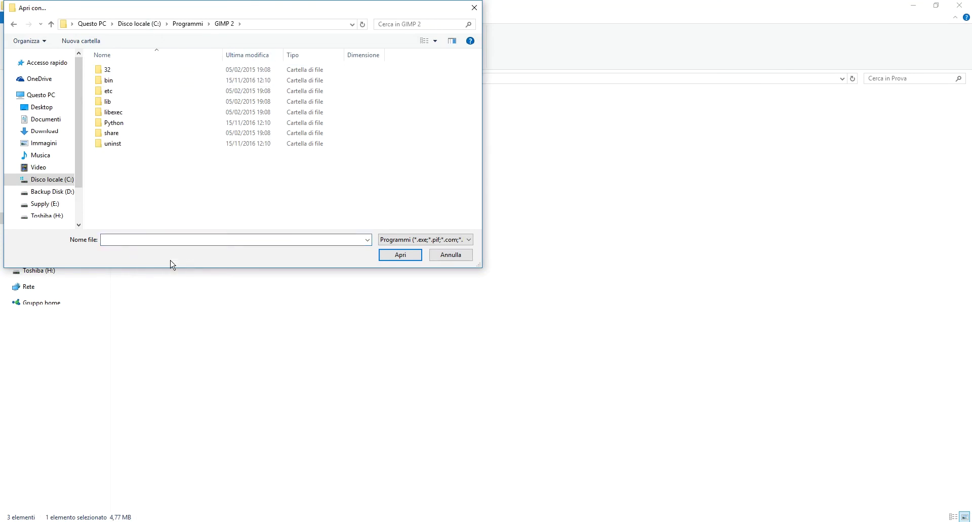
double_click(109, 81)
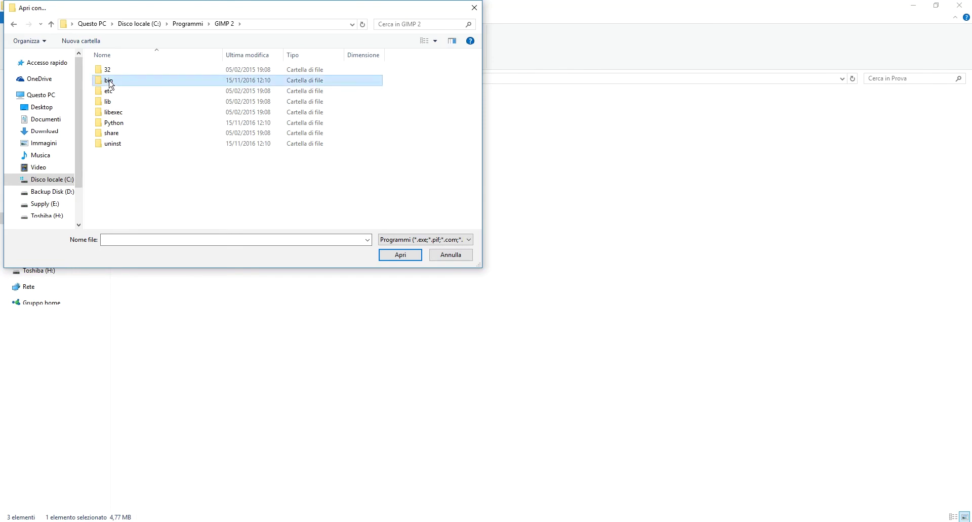
left_click(133, 81)
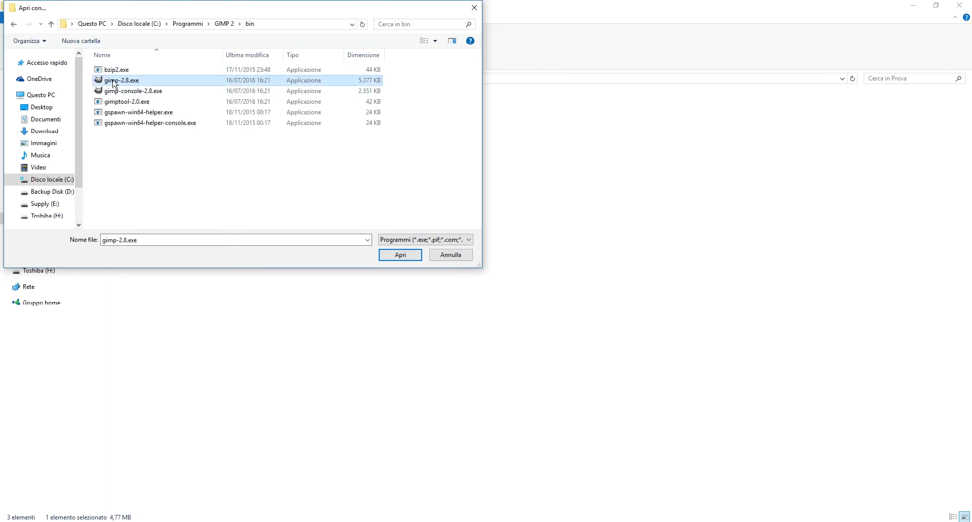
left_click(400, 254)
Open IMG_0073.JPG with GNU Image Manipulation Program, making it the app always used for .JPG files, and close GIMP.
right_click(198, 123)
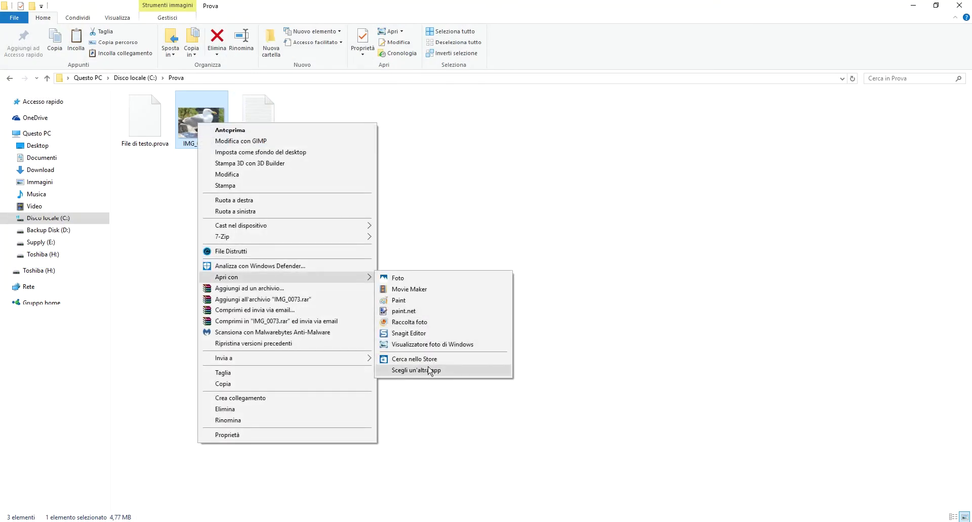
left_click(441, 370)
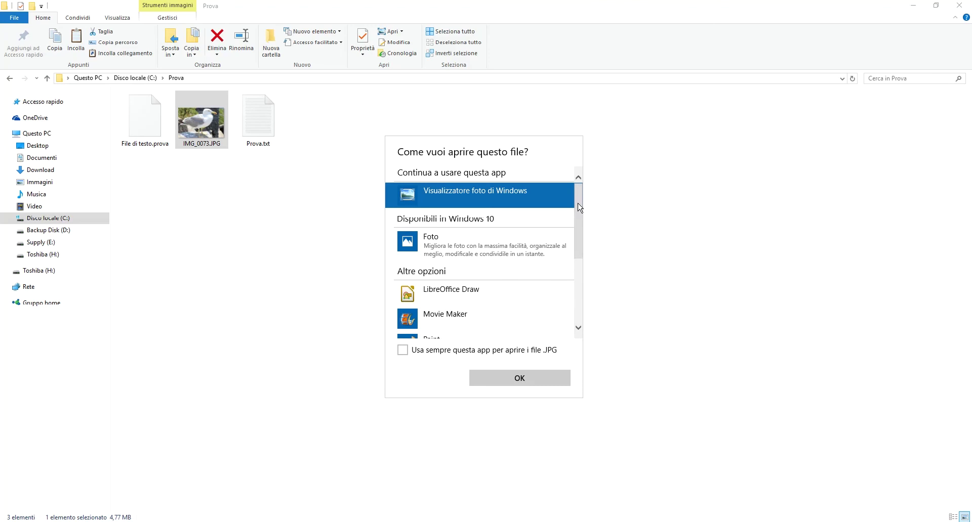
scroll(581, 208, "down", 3)
left_click(419, 328)
scroll(532, 300, "down", 5)
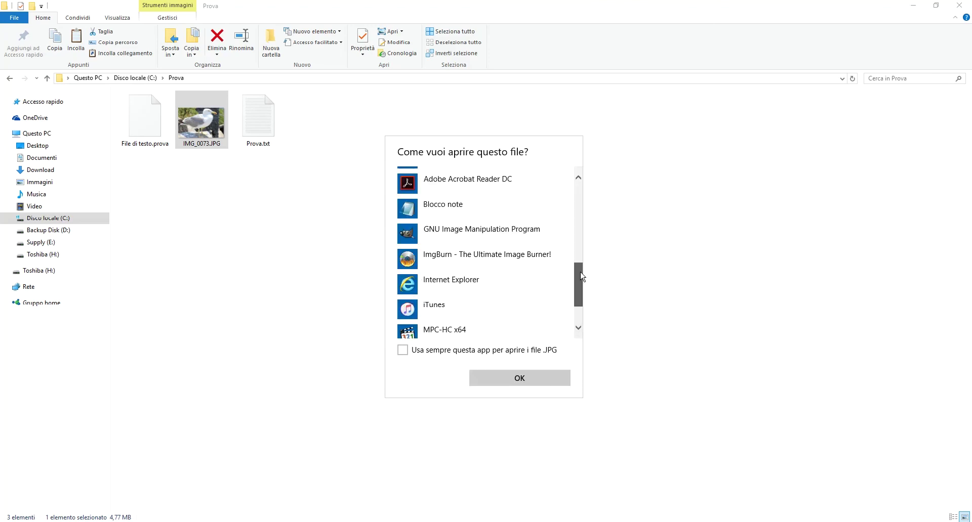
left_click(461, 234)
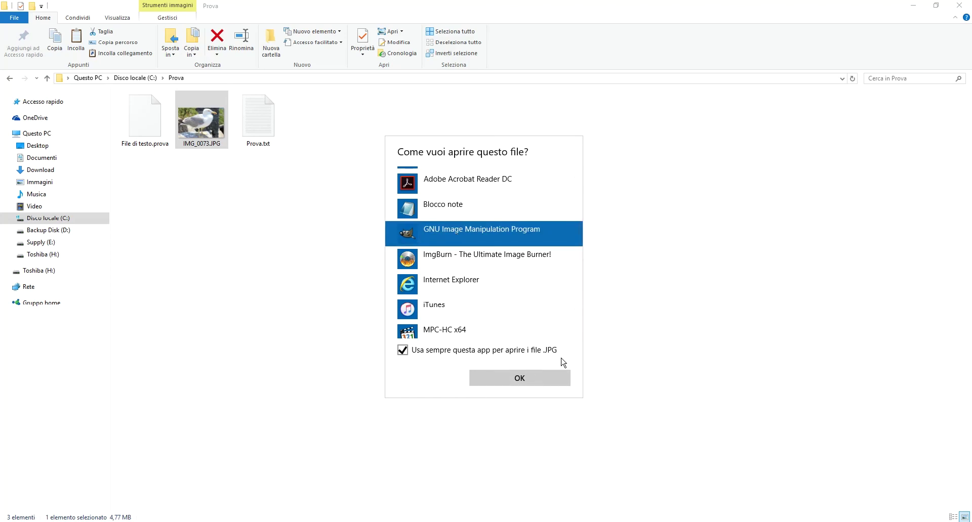
left_click(536, 379)
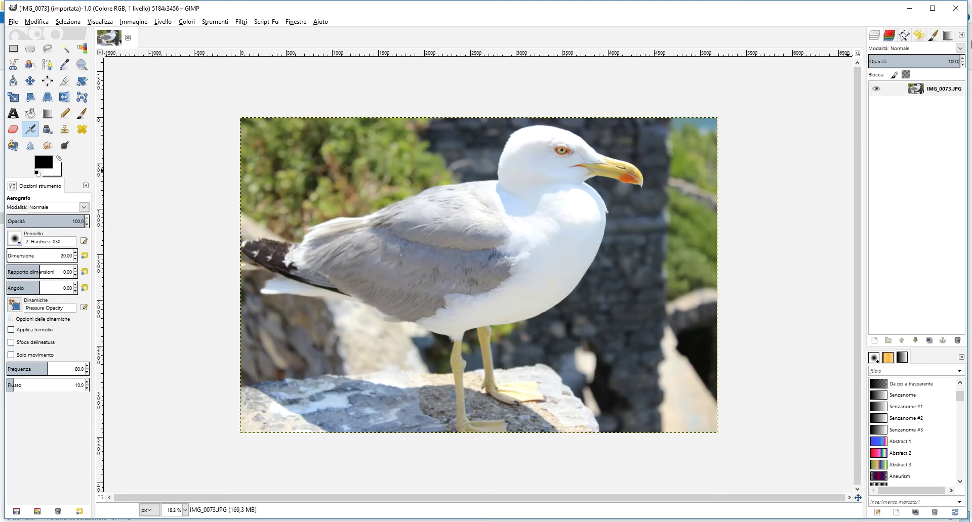
left_click(956, 8)
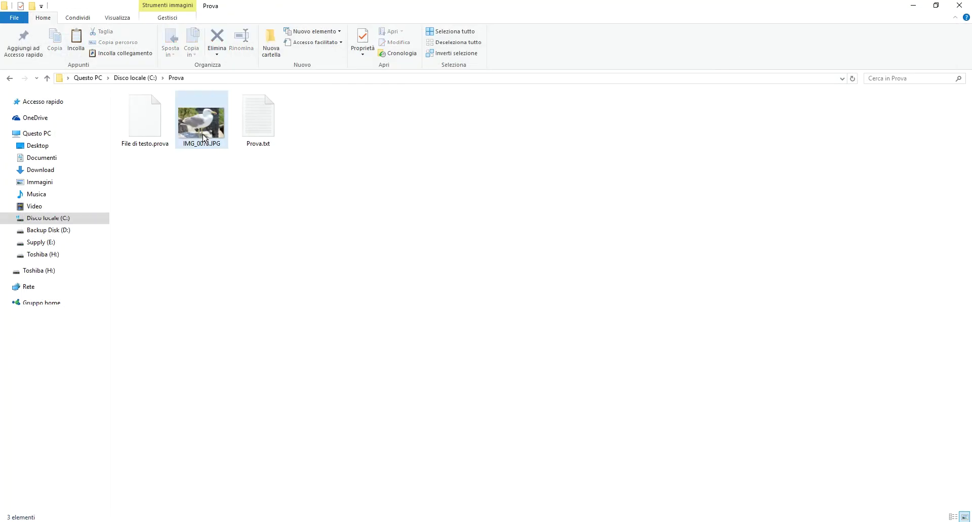
View IMG_0073.JPG in its default program to check the new .JPG association, and close GIMP.
double_click(208, 133)
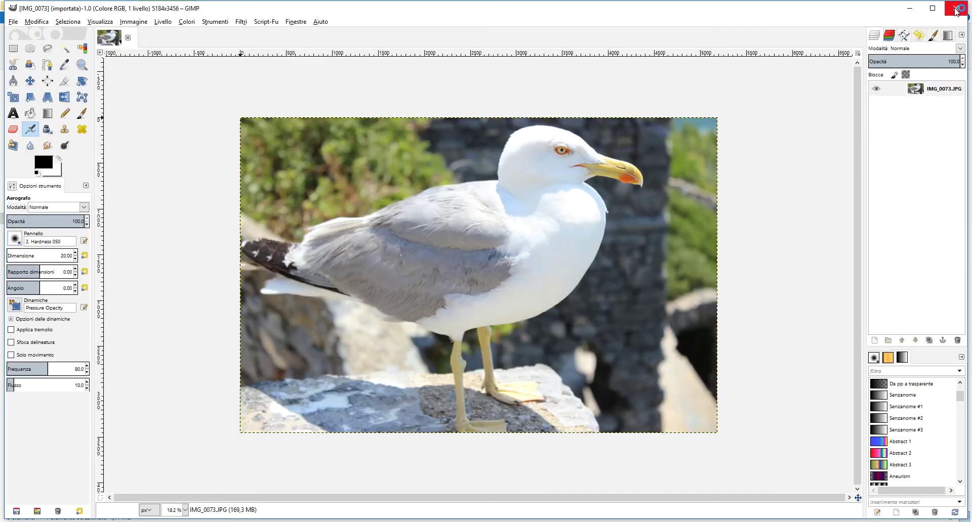
left_click(955, 12)
left_click(356, 267)
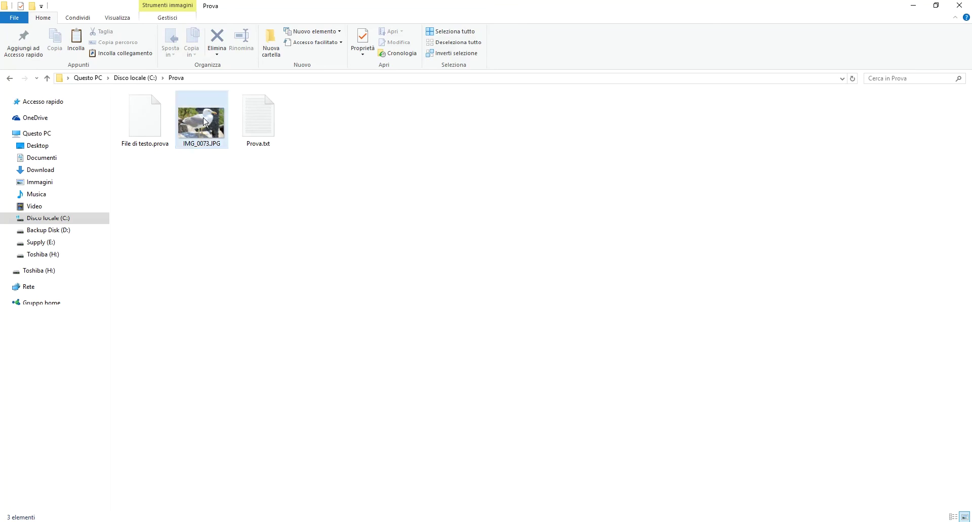
Open IMG_0073.JPG with Visualizzatore foto di Windows, making it the app always used for .JPG files.
right_click(190, 121)
mouse_move(268, 259)
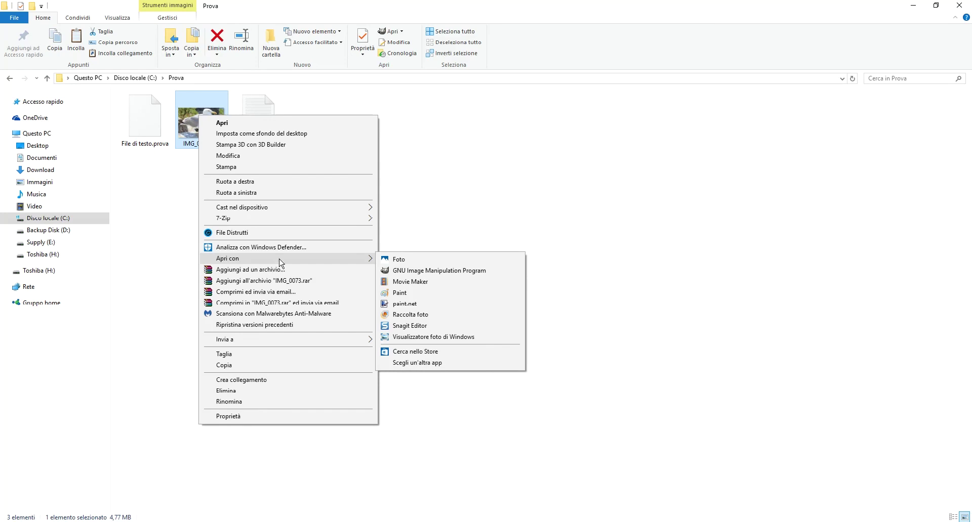
left_click(448, 364)
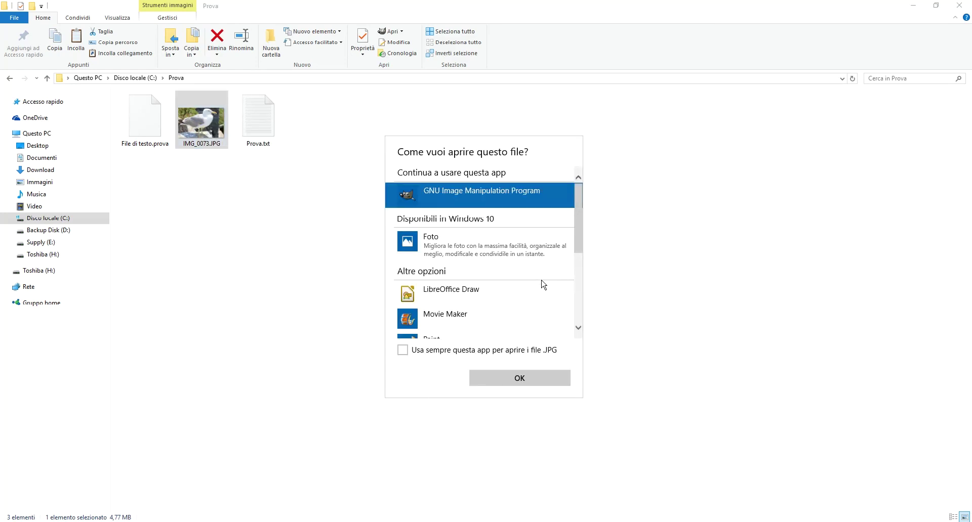
scroll(543, 281, "down", 5)
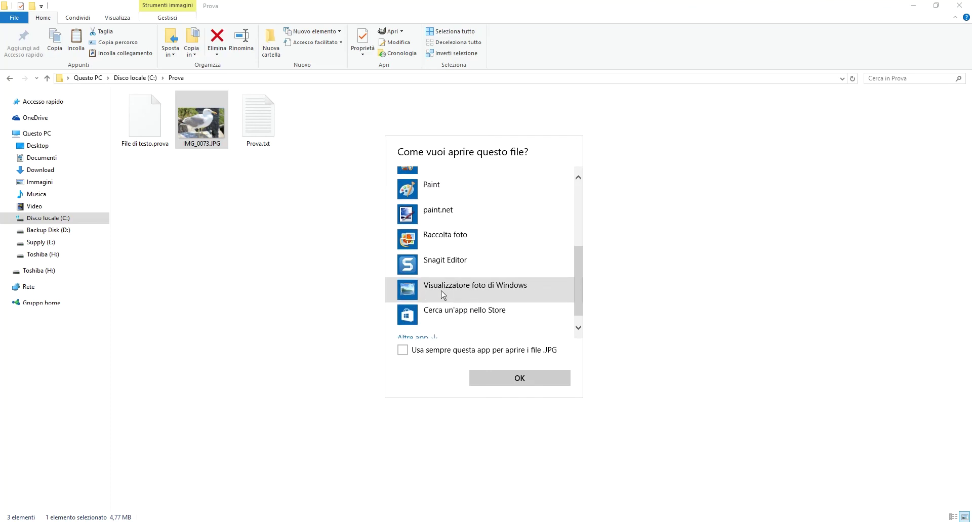
left_click(501, 296)
left_click(401, 351)
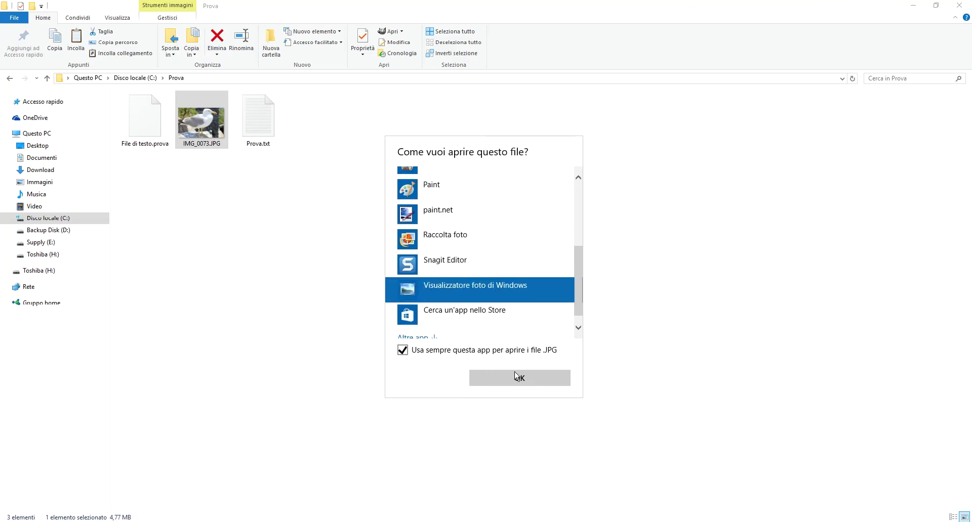
left_click(516, 376)
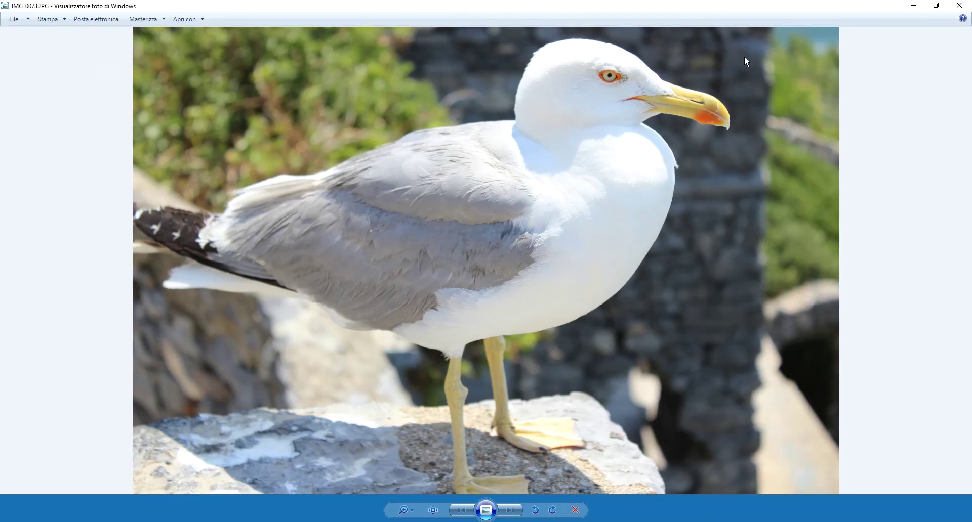
Close the photo viewer, reopen IMG_0073.JPG in its default program to check the association, and close it again.
left_click(959, 5)
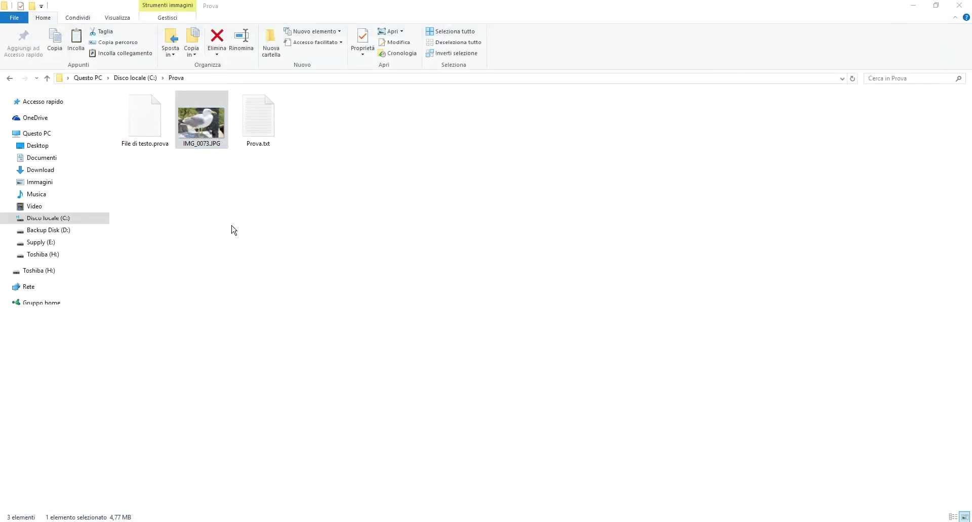
double_click(199, 146)
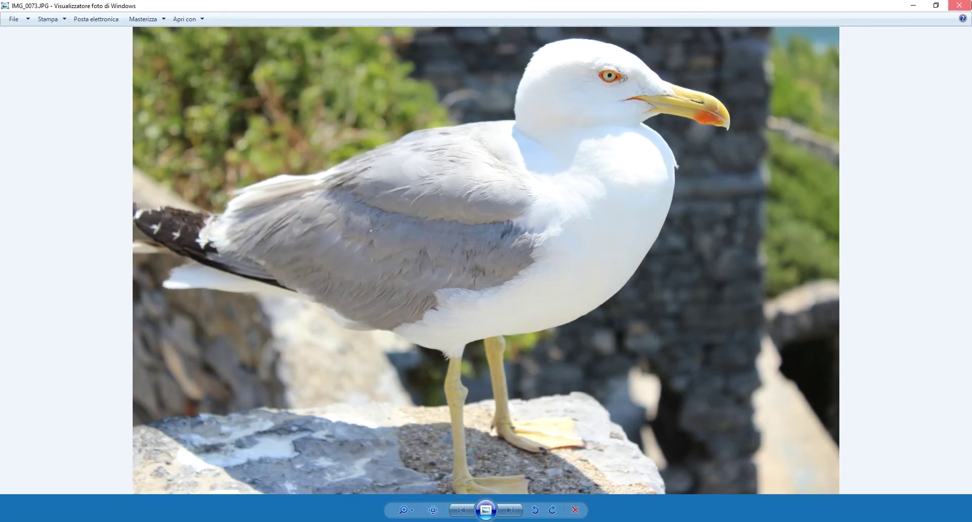
left_click(959, 5)
Review the other apps offered for opening Prova.txt and dismiss the choice without changing the .txt default.
left_click(255, 114)
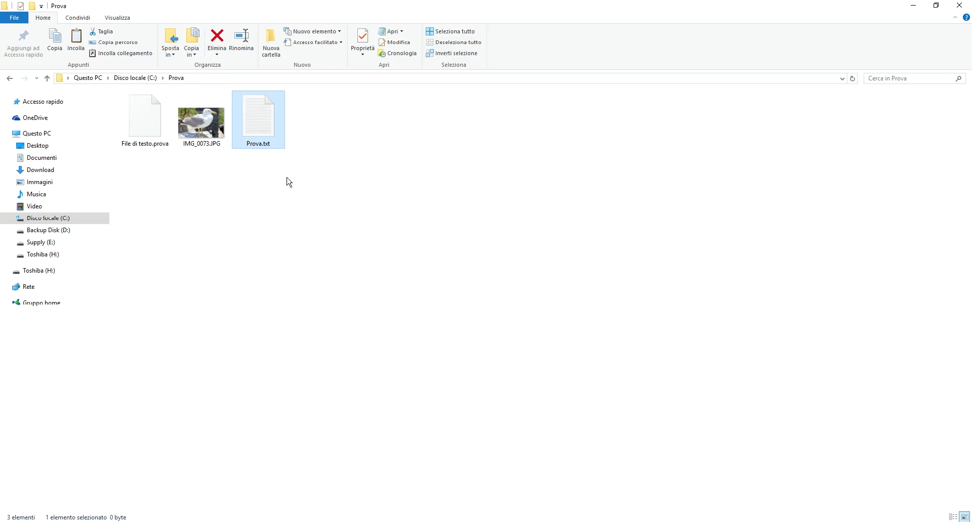
right_click(265, 133)
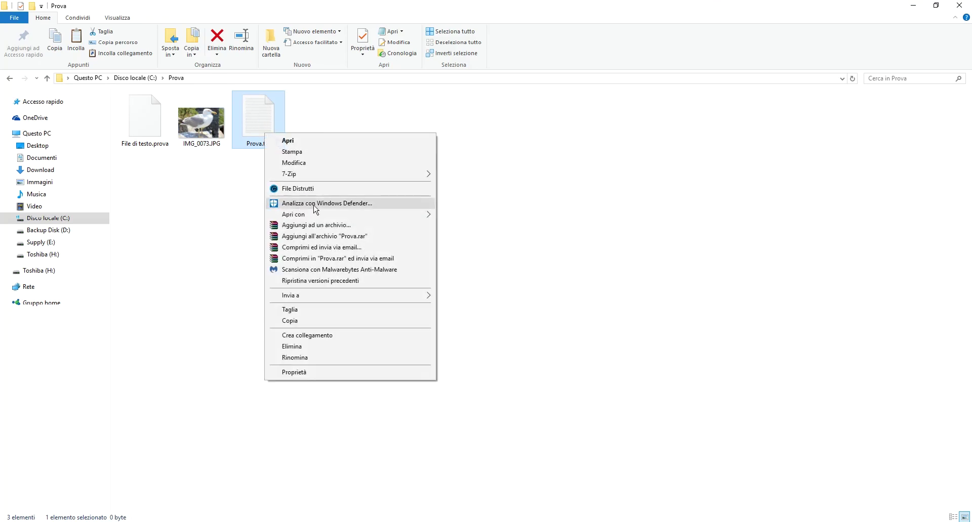
mouse_move(349, 215)
left_click(493, 274)
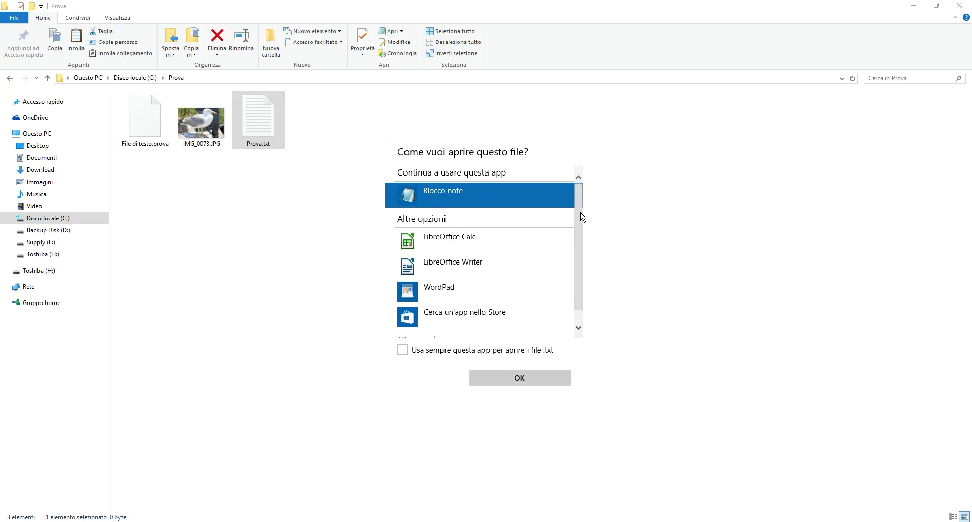
scroll(426, 312, "down", 1)
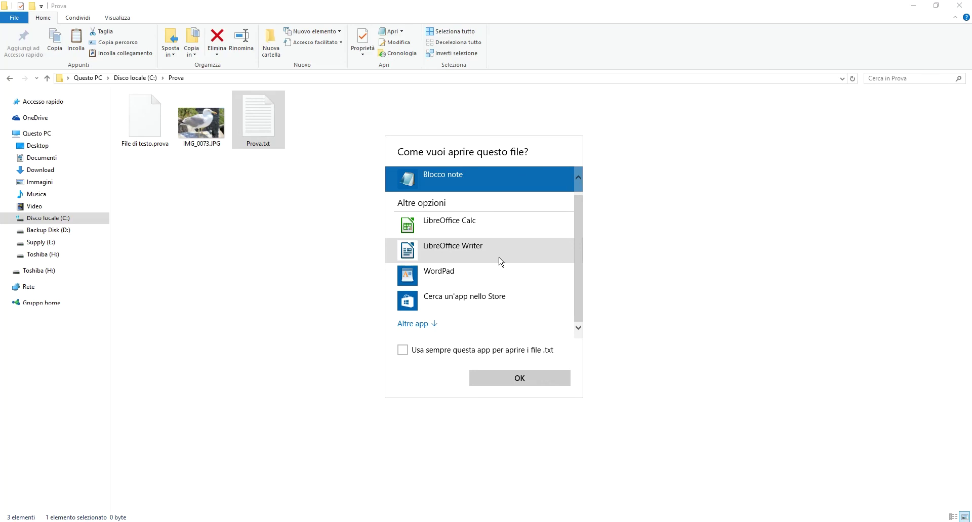
left_click(414, 440)
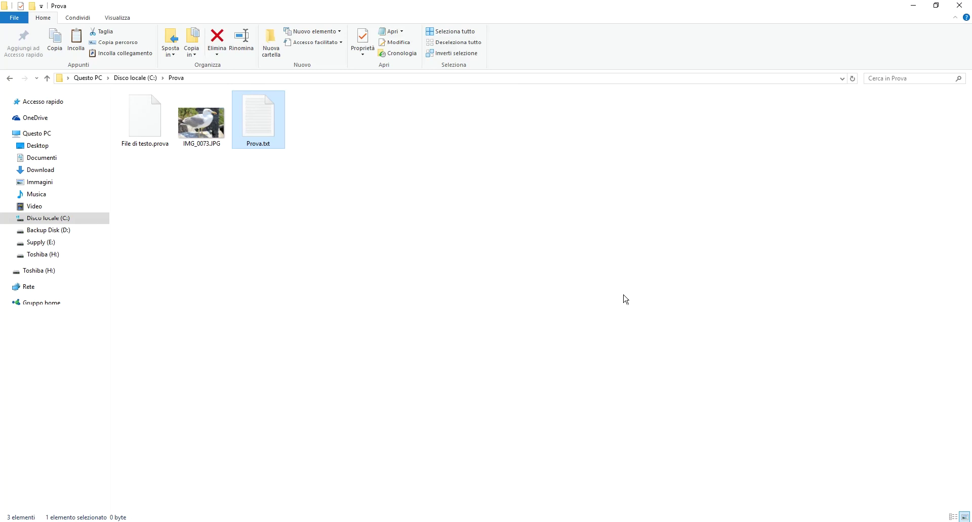
View IMG_0073.JPG in its default program once more, close the viewer, and clear the file selection.
left_click(210, 128)
double_click(210, 130)
left_click(960, 5)
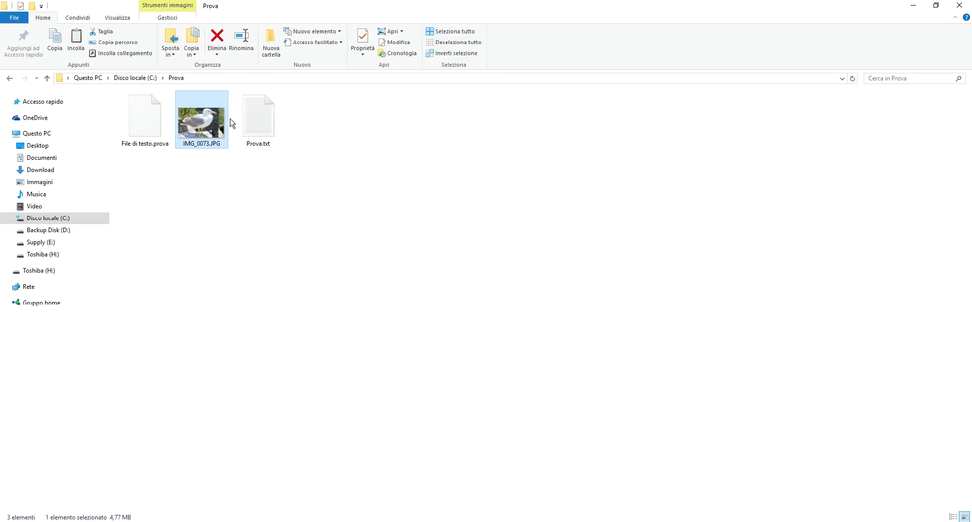
right_click(209, 131)
left_click(221, 136)
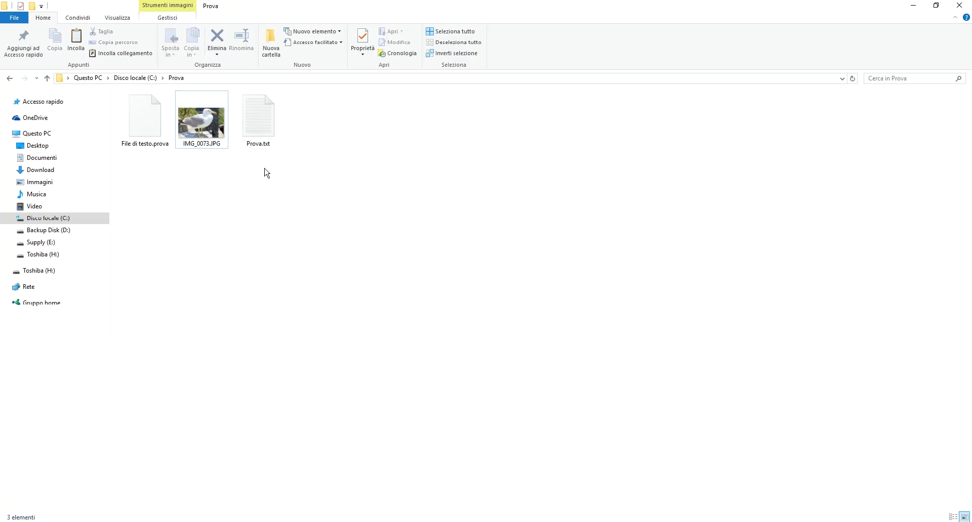